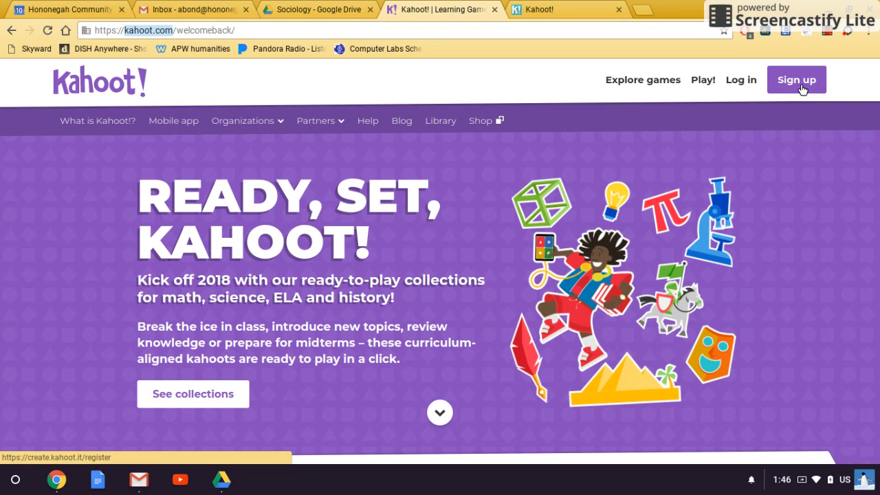
Search public kahoots for 'strayer ch 12' and browse the 35 matching results
left_click(583, 14)
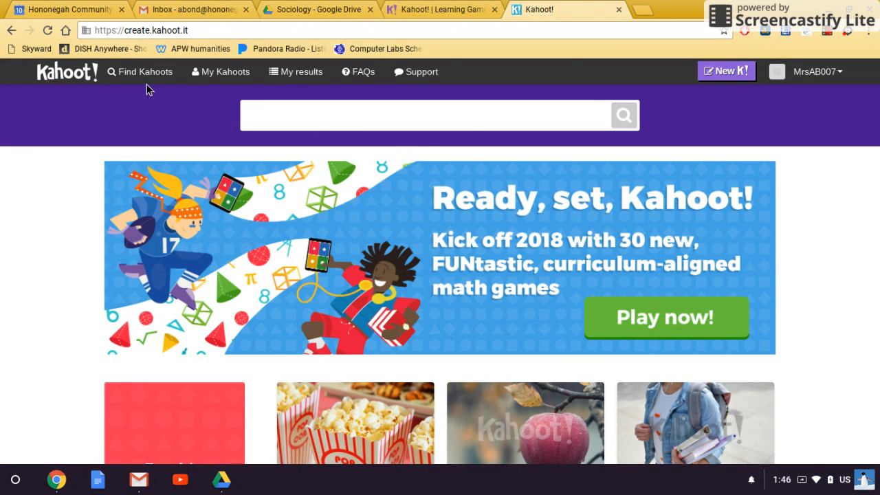
left_click(305, 117)
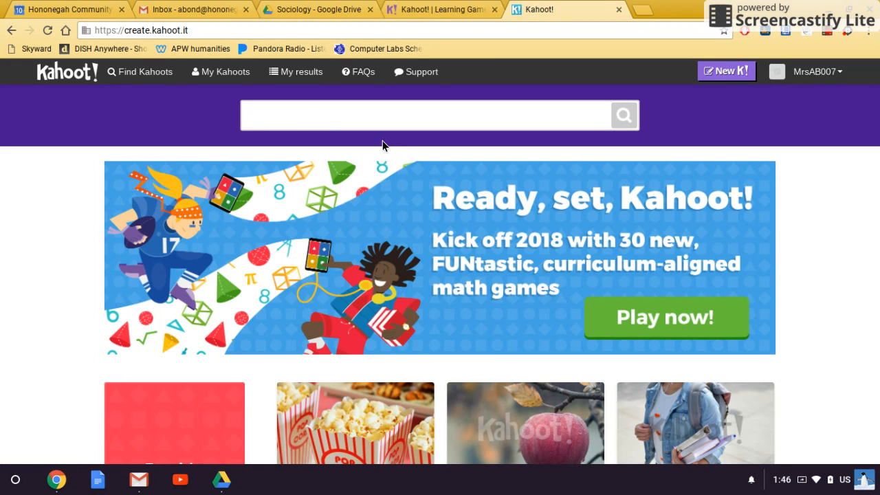
type("strayer ch 12")
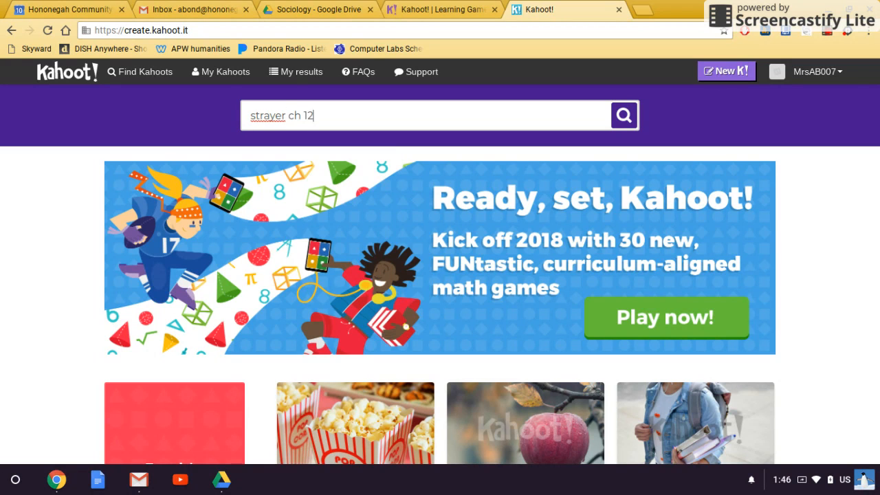
key("Return")
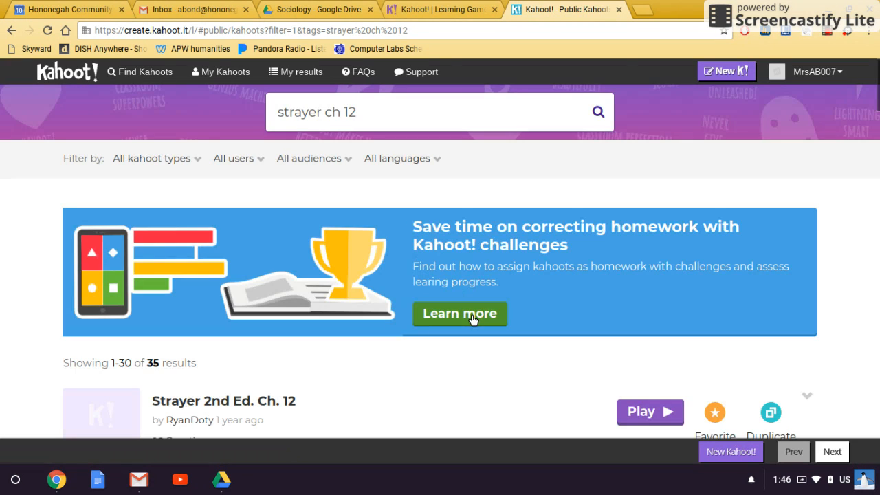
scroll(466, 346, "down", 3)
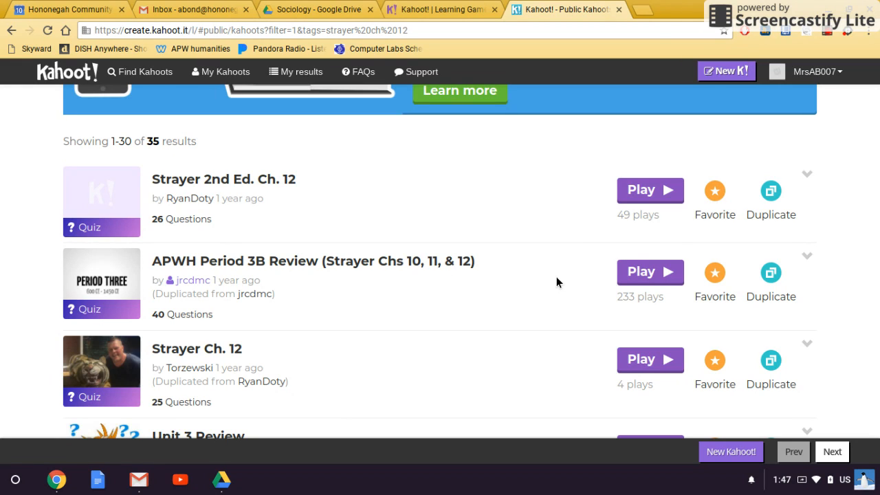
Duplicate the APWH Period 3B Review kahoot and continue editing the copy
left_click(770, 275)
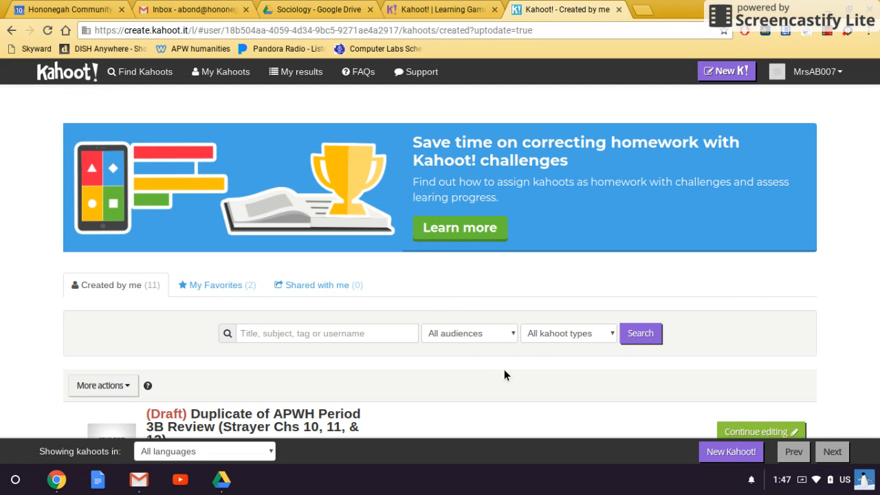
scroll(619, 371, "down", 1)
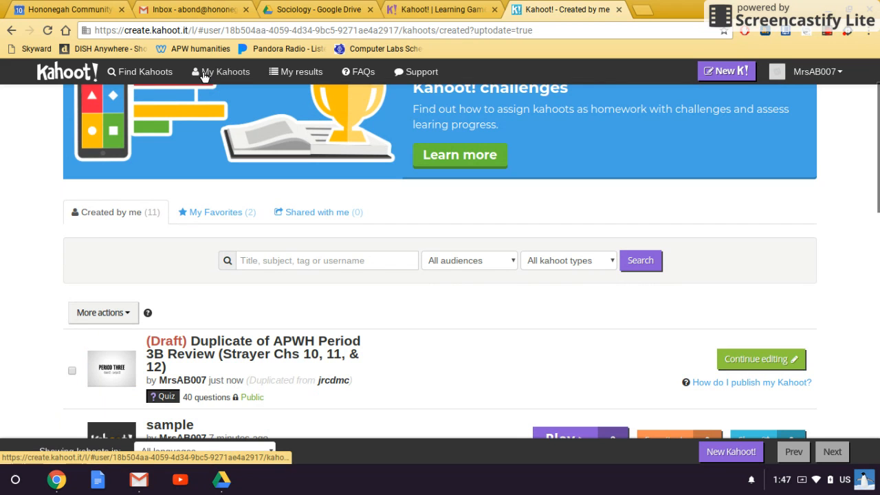
scroll(89, 302, "down", 1)
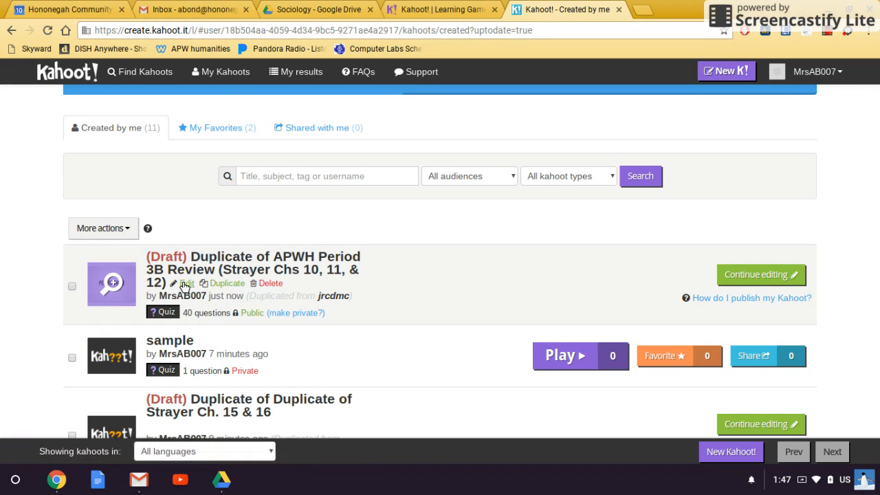
left_click(734, 273)
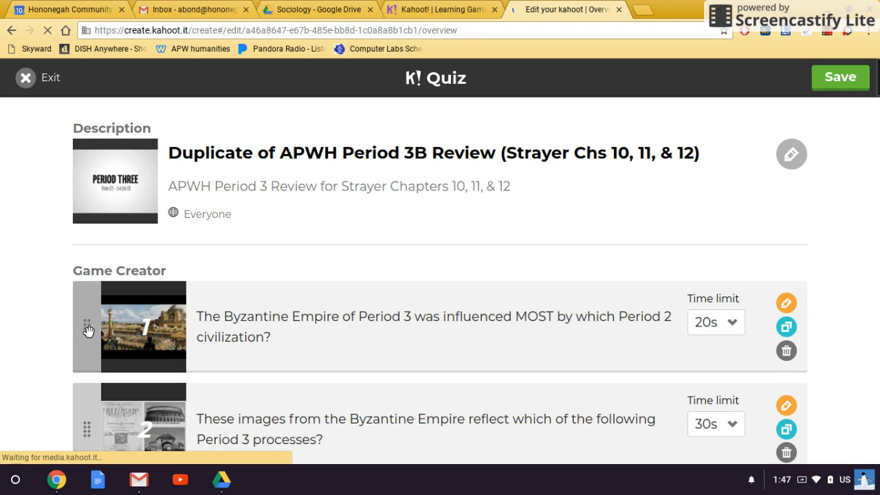
Move the first question below the second, keeping its 30s limit, then exit the editor
left_click_drag(82, 328, 240, 328)
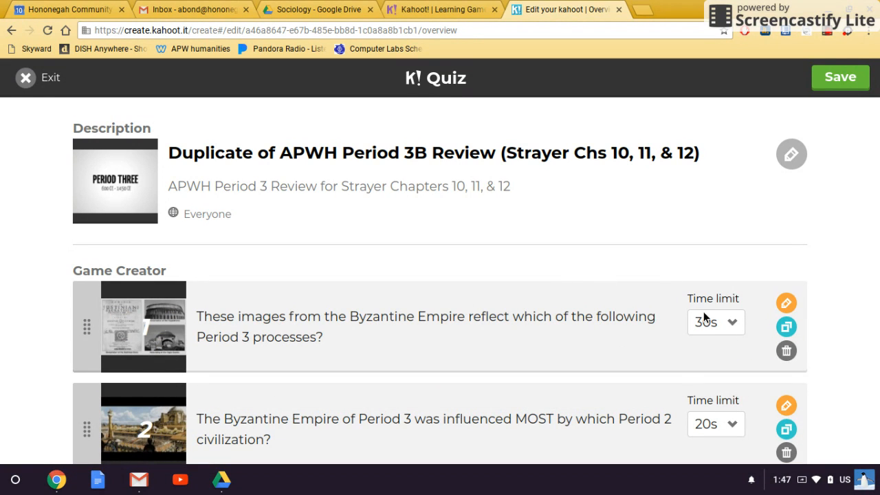
left_click(733, 324)
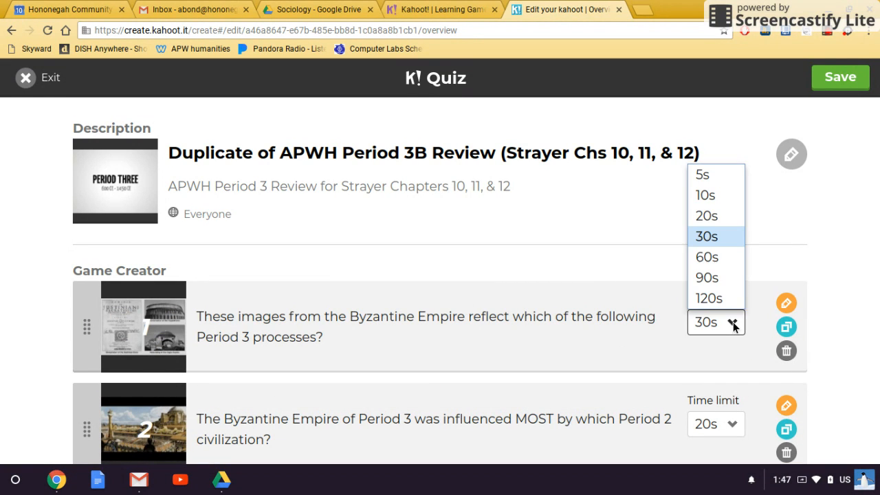
left_click(733, 324)
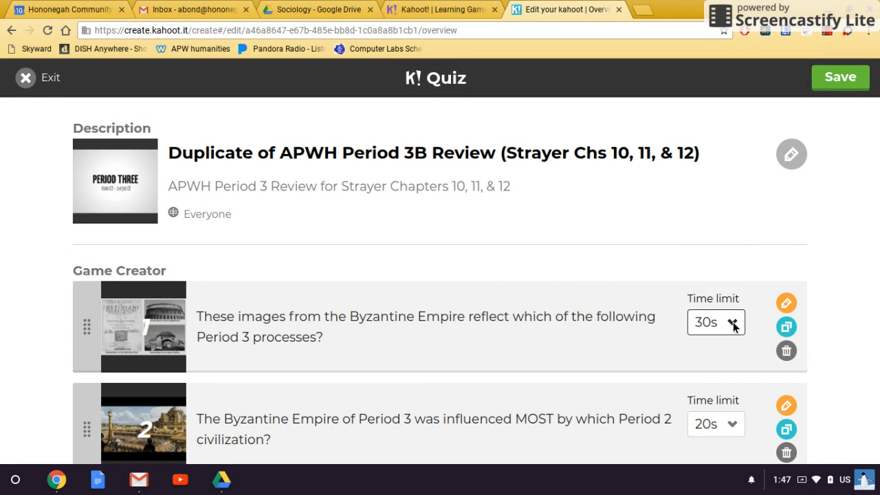
left_click(790, 307)
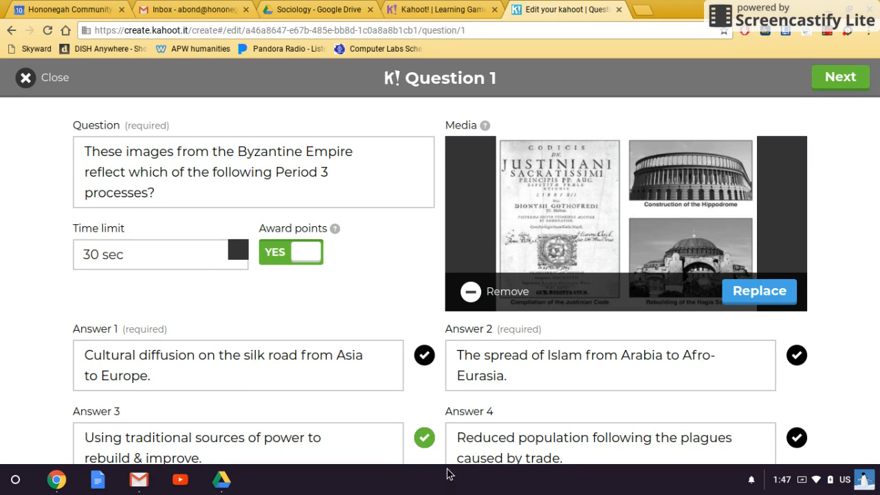
left_click(55, 77)
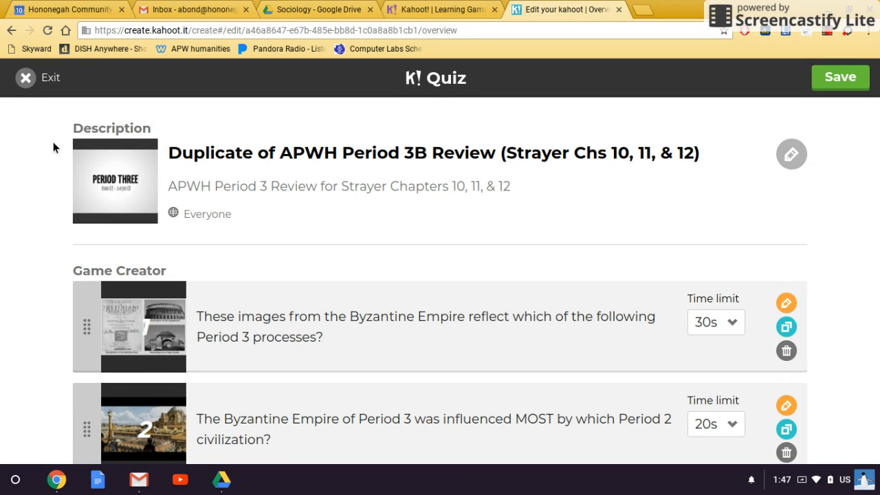
left_click(29, 79)
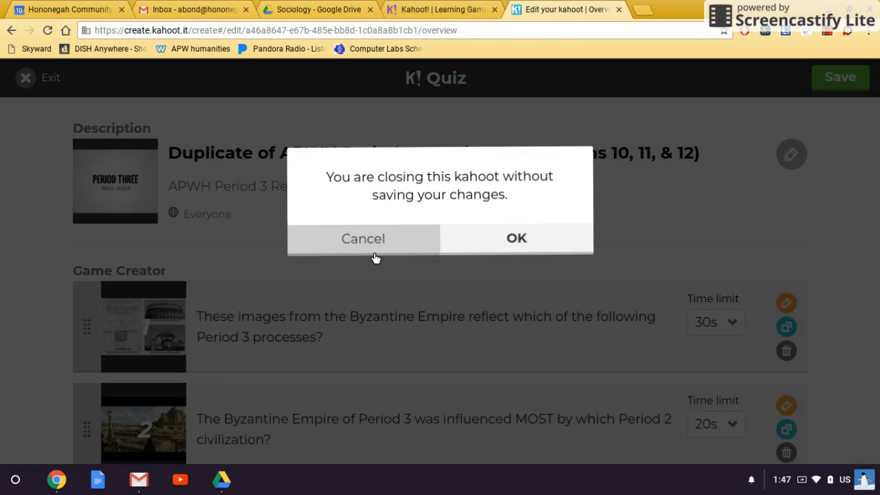
Discard the duplicate's changes and start a new quiz kahoot
left_click(448, 252)
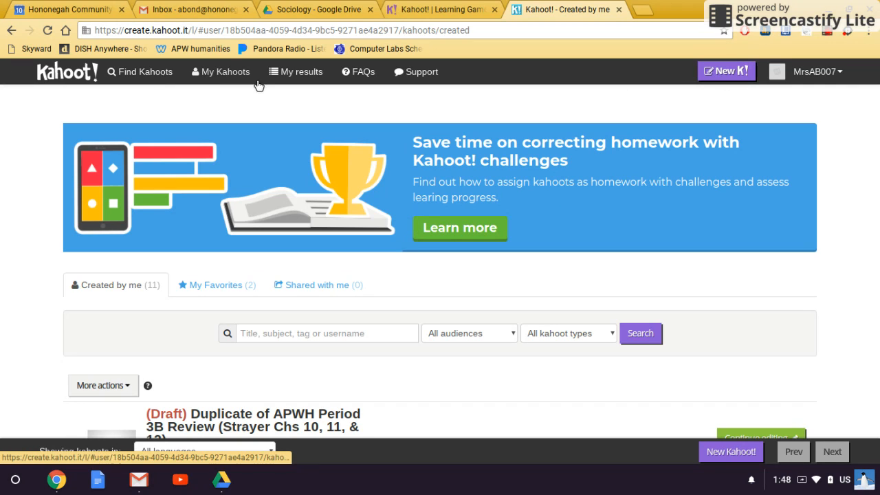
left_click(727, 71)
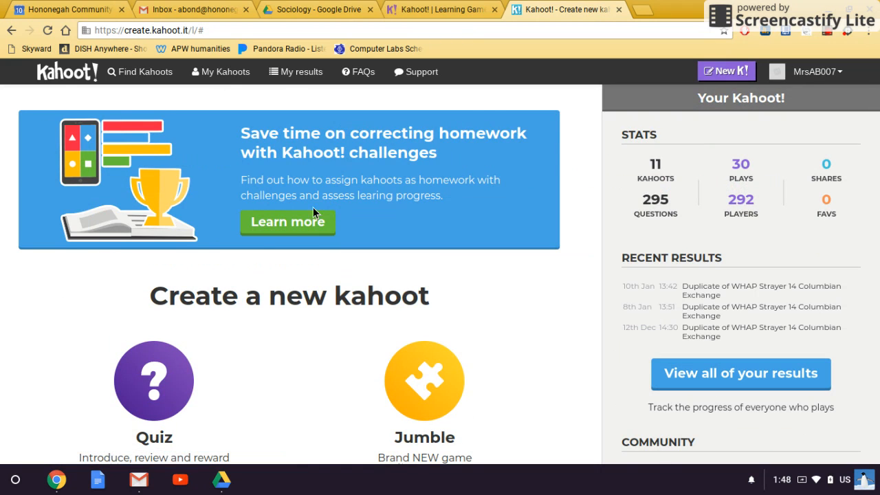
scroll(302, 234, "down", 2)
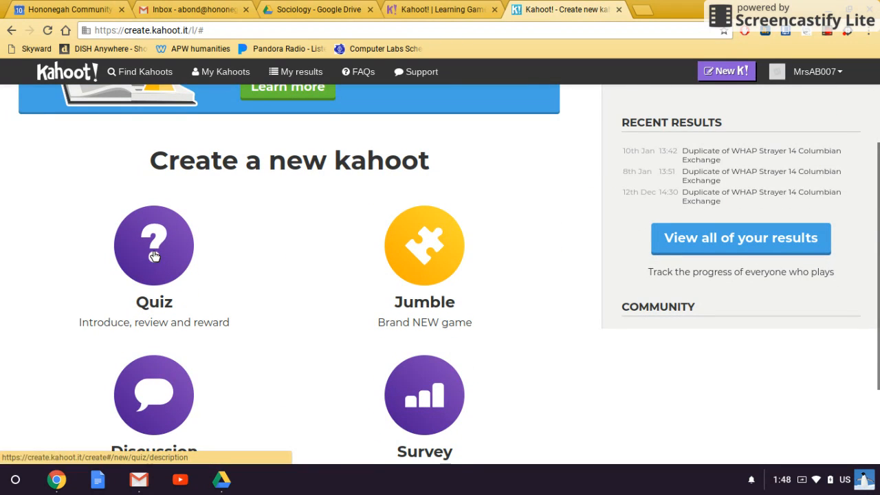
scroll(144, 364, "down", 1)
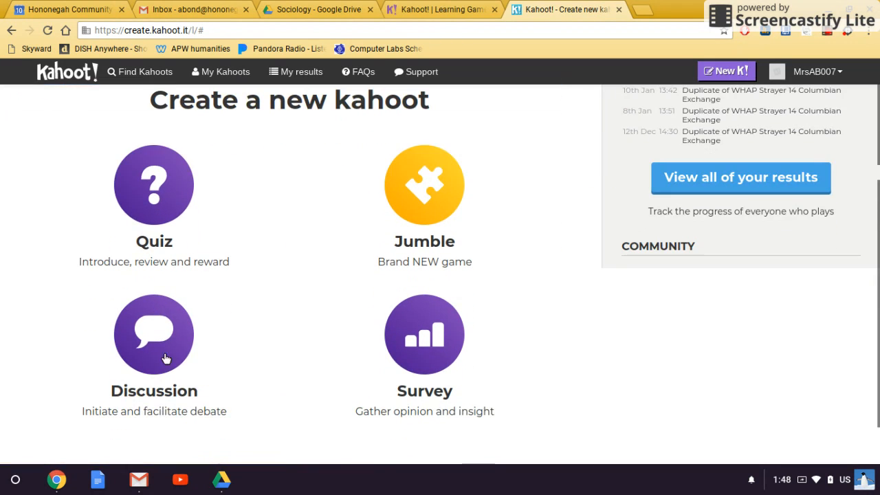
left_click(158, 197)
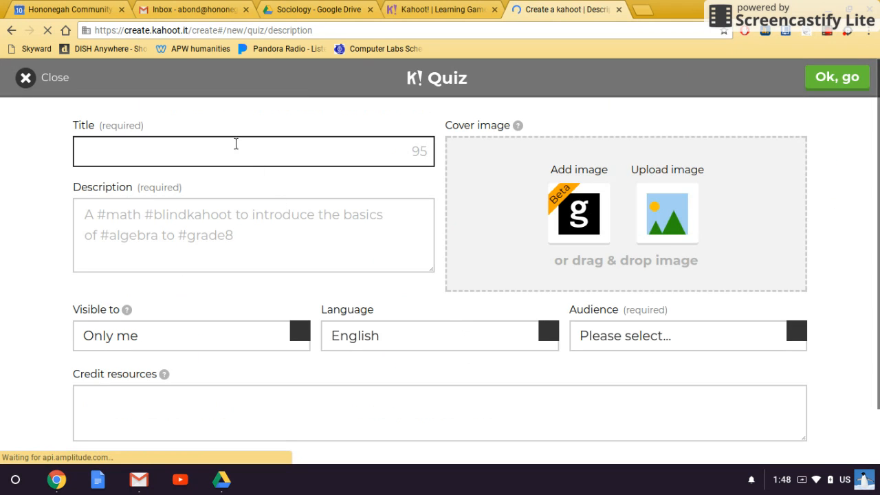
Give the quiz title 'sample', description 'sample' and School audience
type("sample")
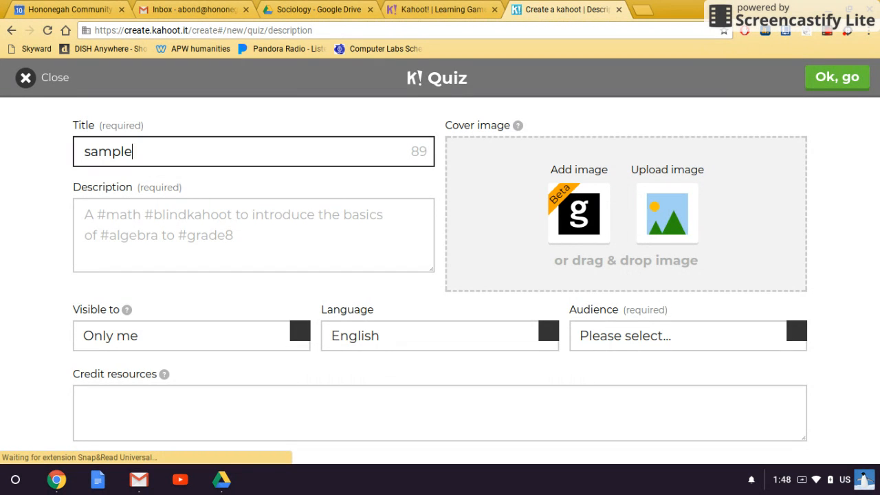
left_click(237, 241)
type("sample")
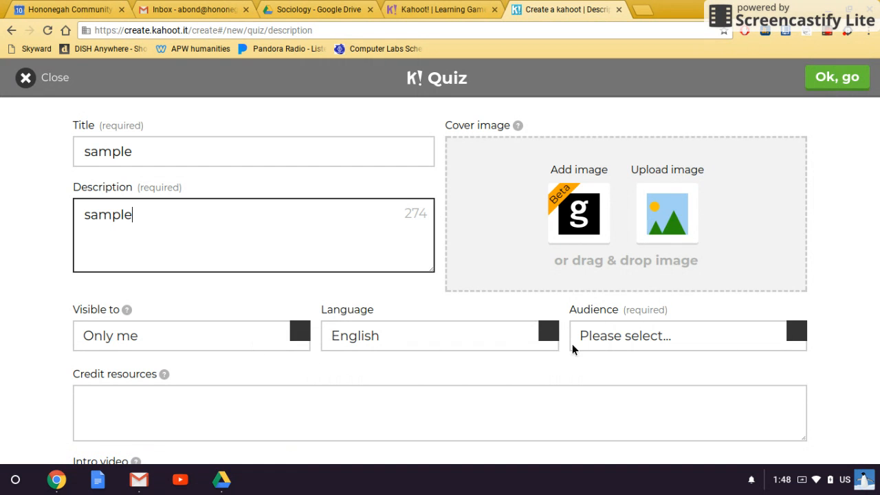
left_click(777, 334)
left_click(711, 211)
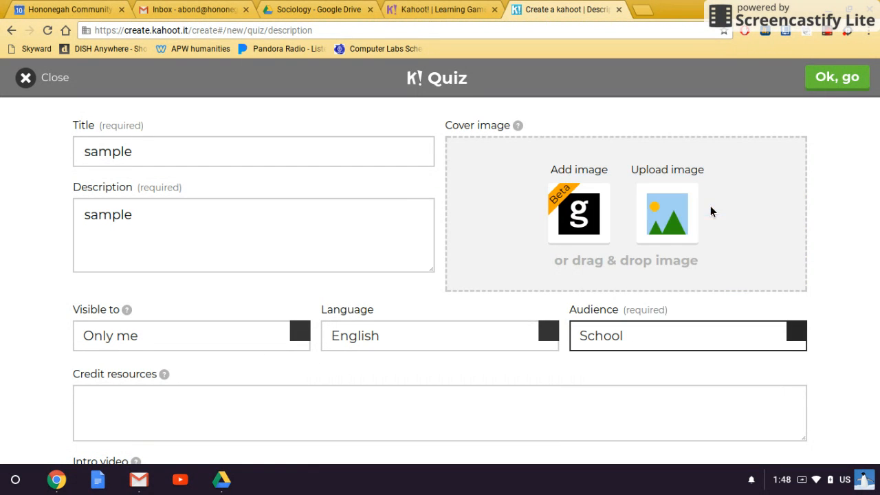
left_click(836, 77)
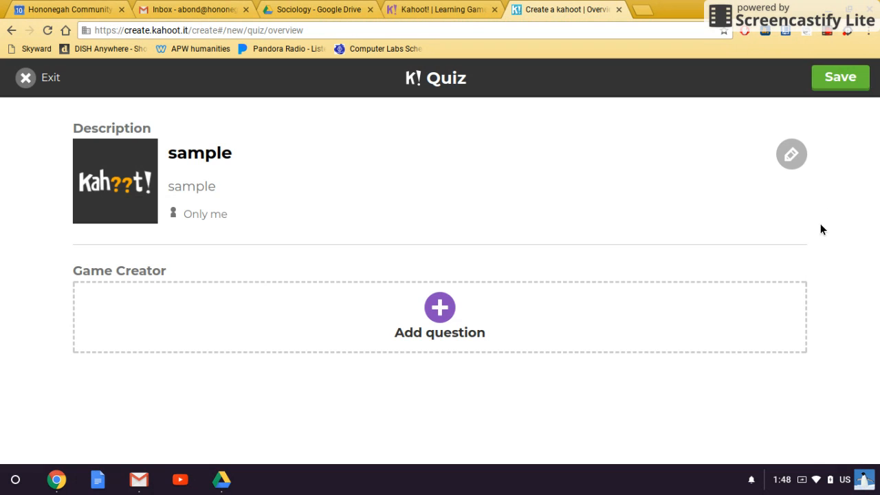
Add question 1 asking the teacher's favorite color, with a 20 sec time limit
left_click(443, 314)
left_click(279, 152)
type("what is m")
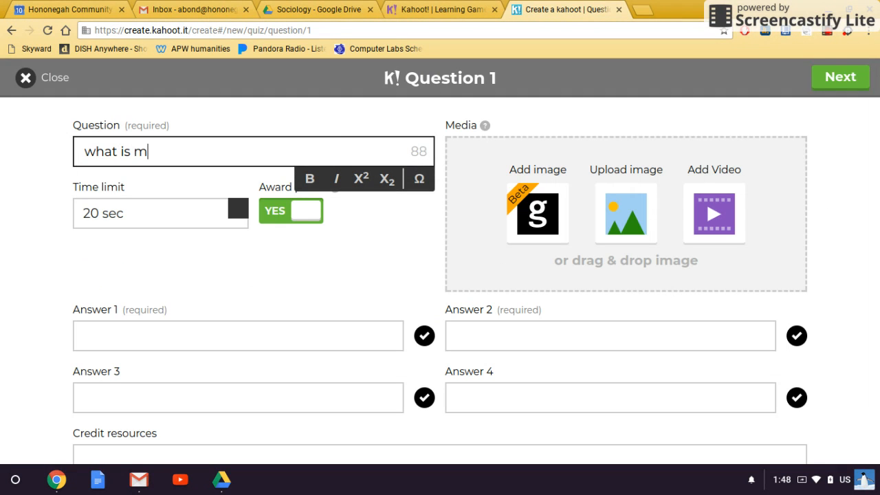
type("r flohr's f")
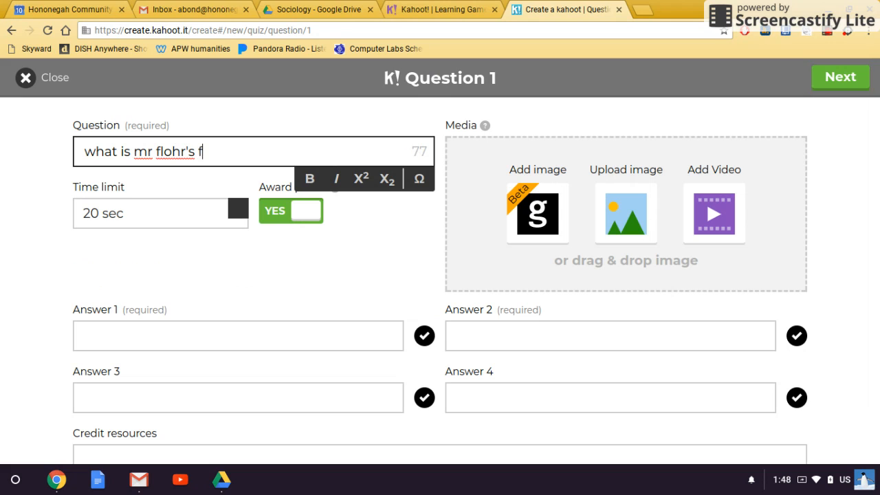
type("avorite color?")
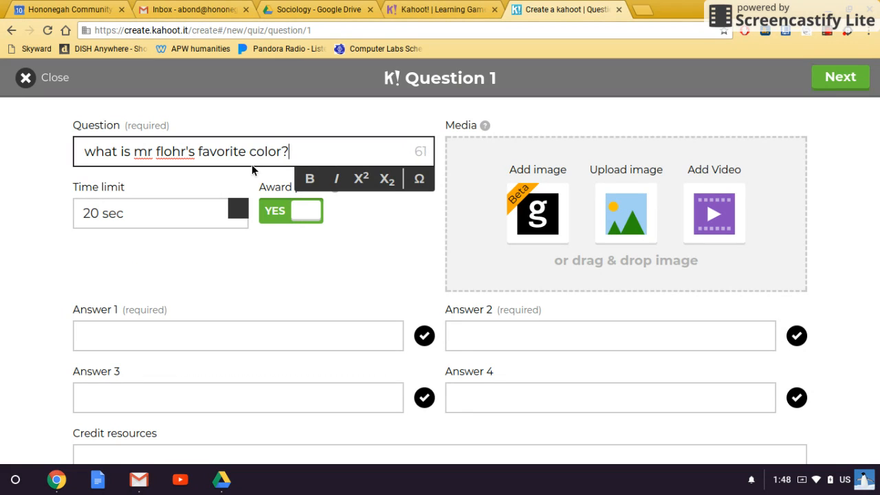
left_click(238, 207)
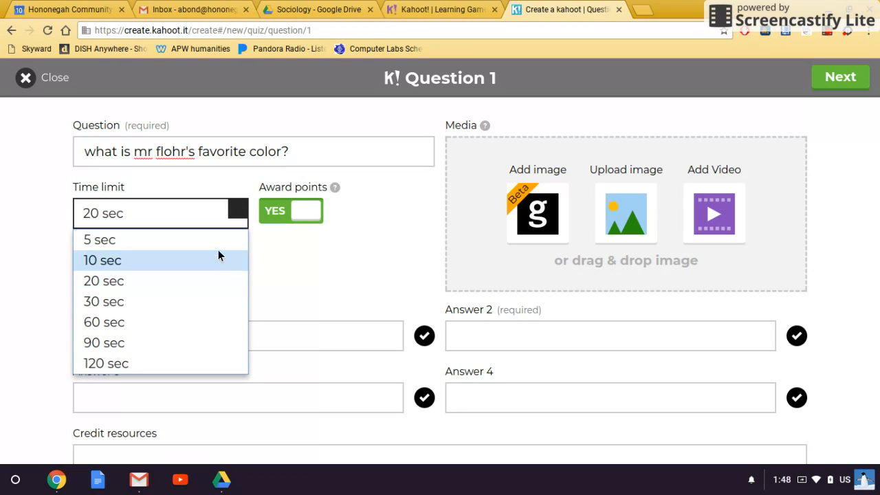
left_click(234, 207)
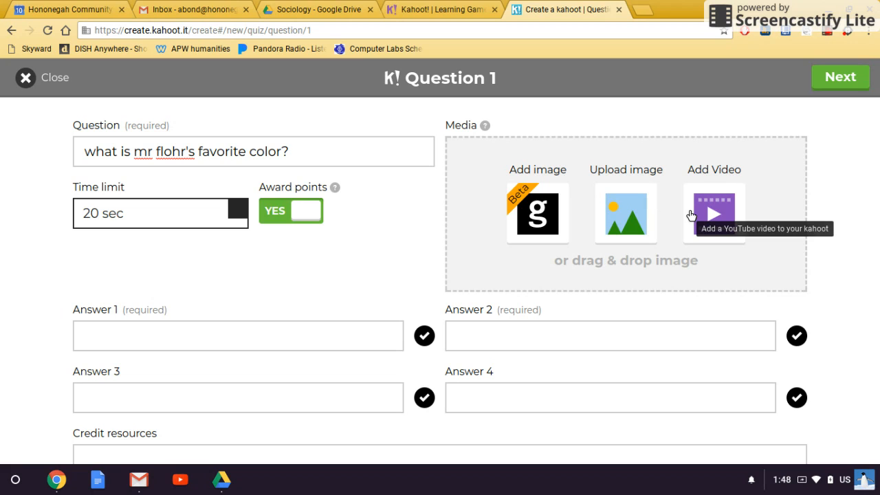
Enter answers 'purple' and 'gold', marking purple correct, and return to the overview
left_click(314, 337)
type("purple")
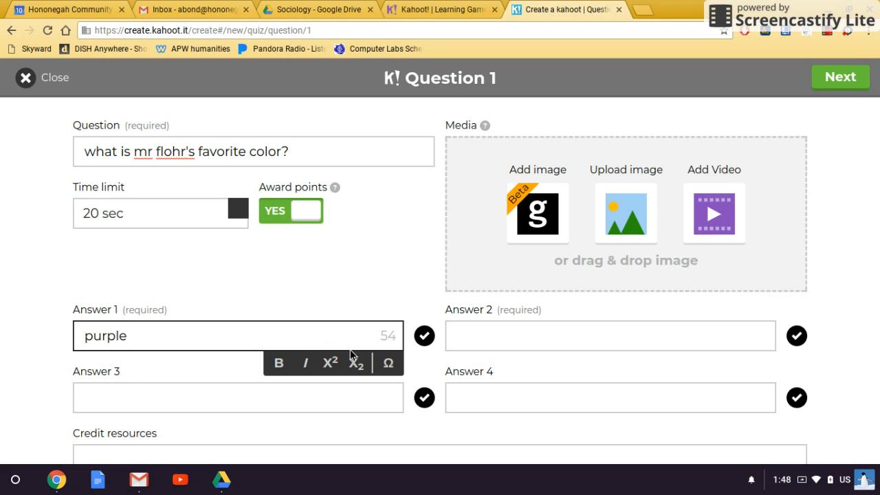
left_click(466, 343)
type("gol")
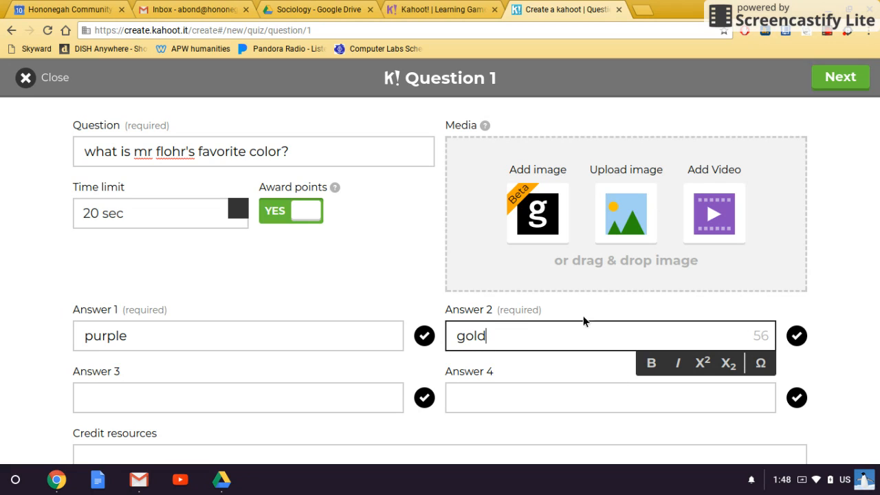
type("d")
left_click(424, 336)
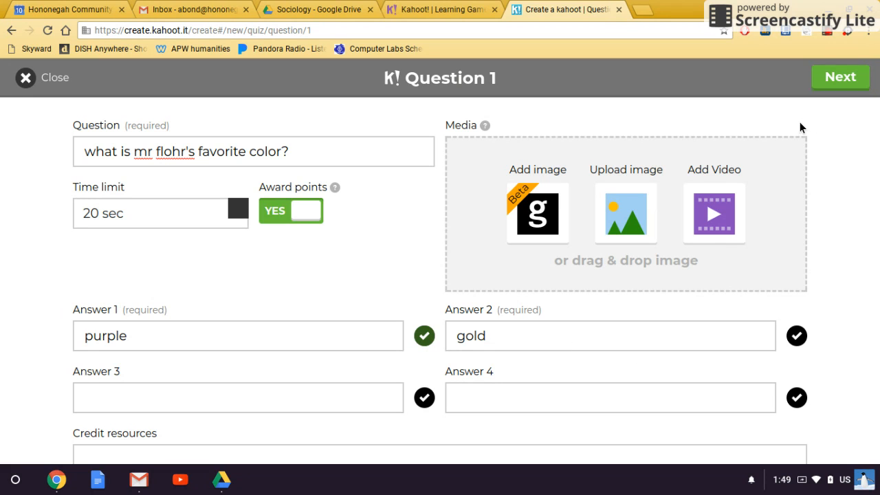
left_click(832, 81)
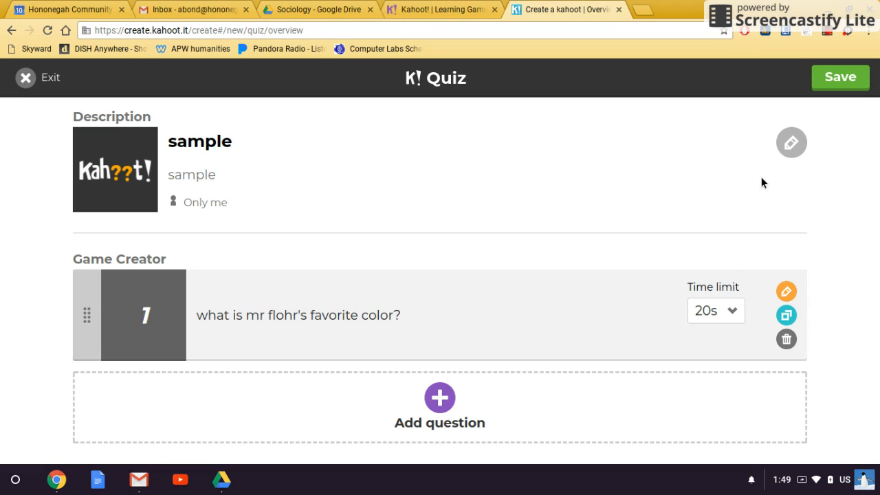
Save the 'sample' quiz privately and go to the Created by me list
left_click(828, 82)
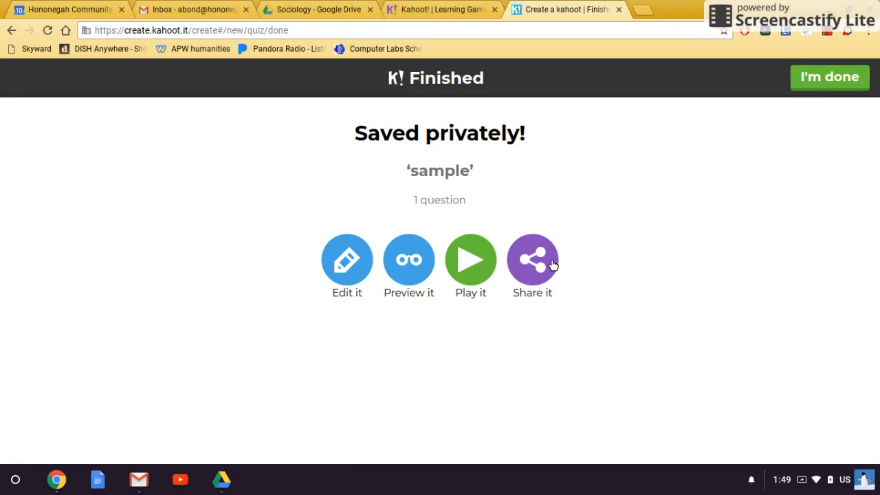
left_click(797, 84)
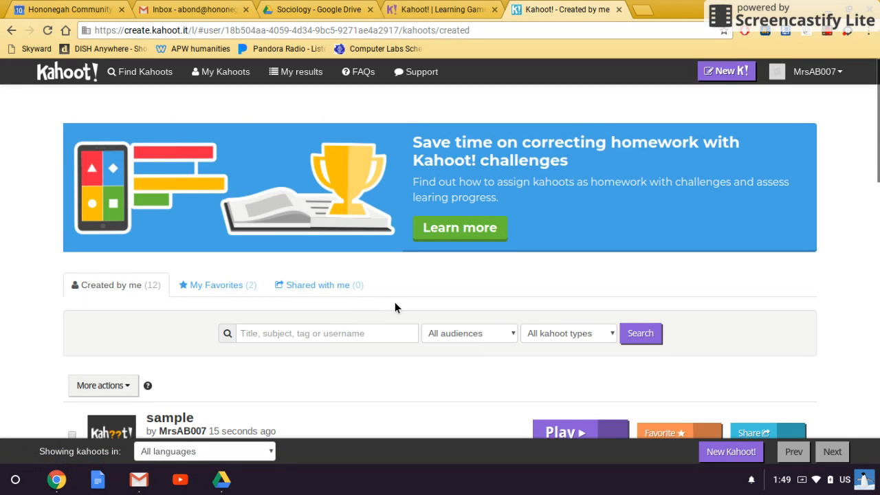
Play the Duplicate of WHAP Strayer 14 Columbian Exchange kahoot from the Created by me list
scroll(394, 302, "down", 4)
scroll(392, 305, "down", 2)
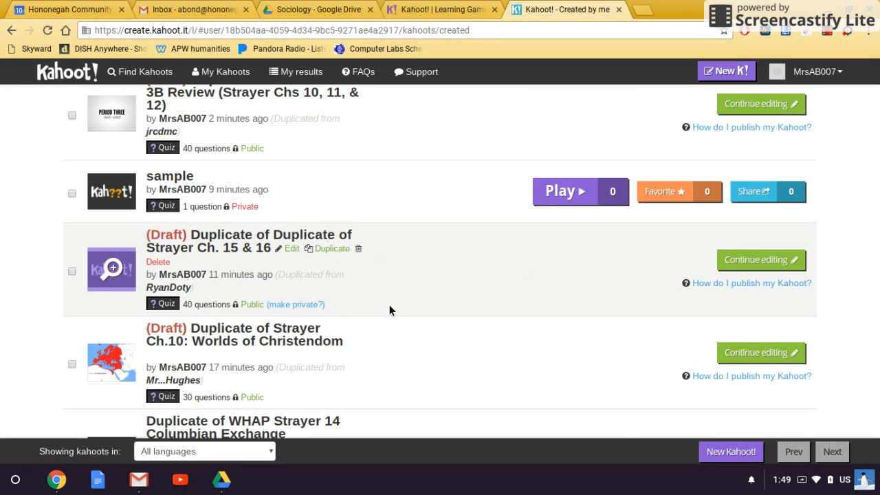
scroll(389, 305, "down", 1)
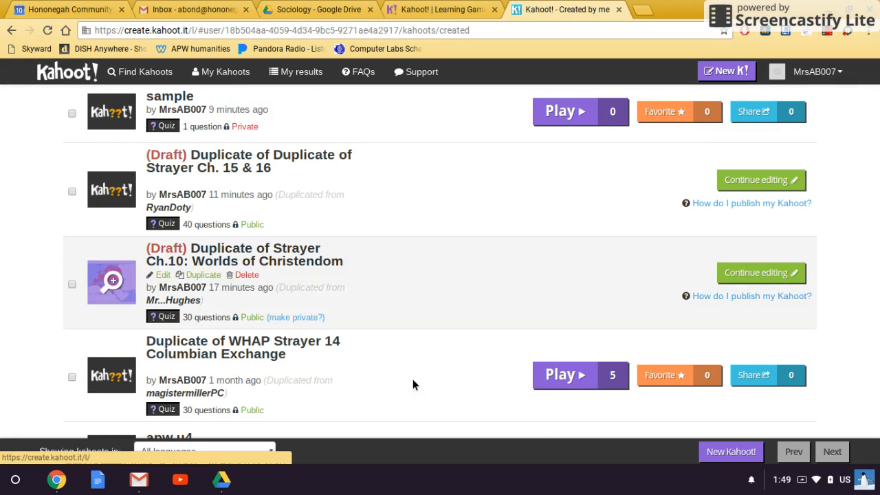
left_click(569, 374)
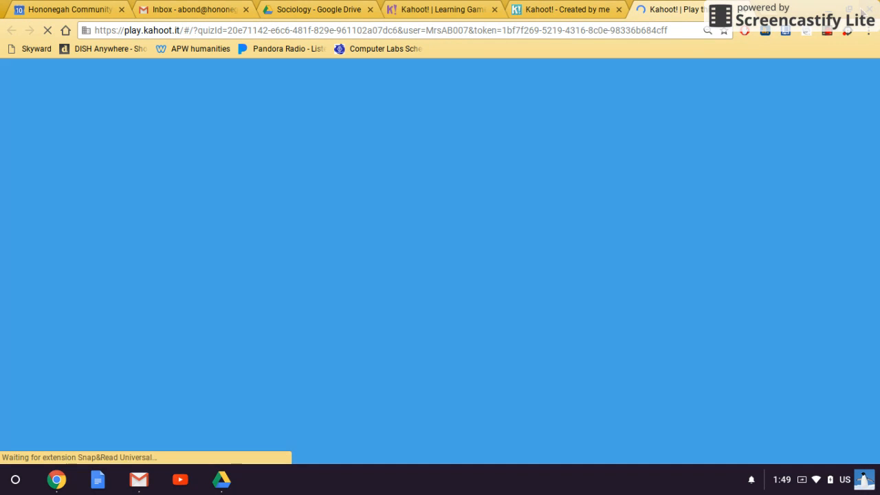
Restore the host window to half width, review Game options, and host in Classic mode
left_click(850, 10)
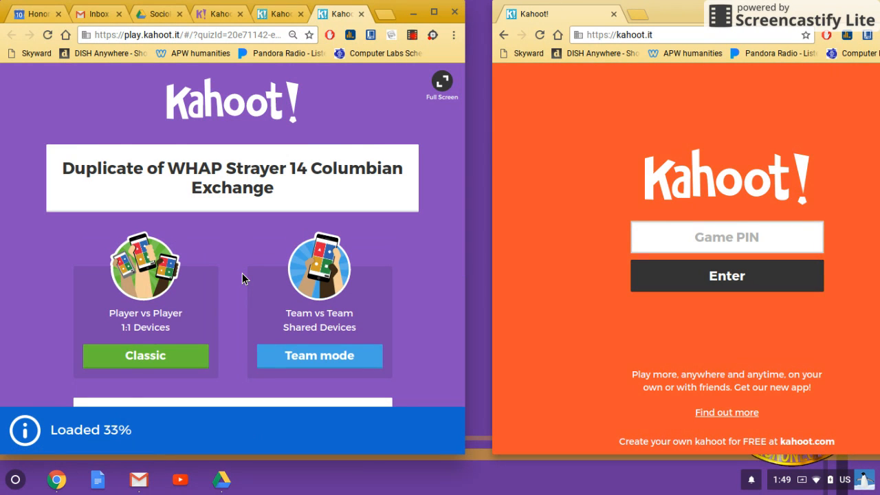
scroll(270, 272, "down", 1)
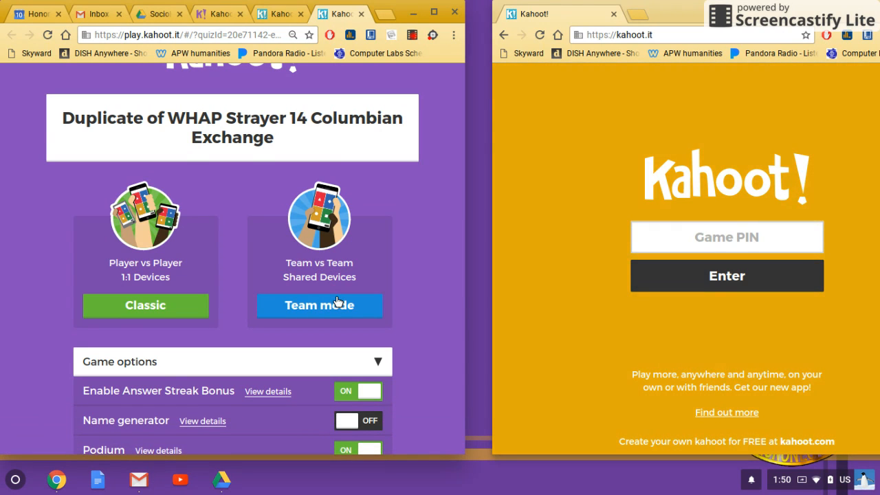
scroll(351, 319, "down", 2)
scroll(275, 309, "down", 2)
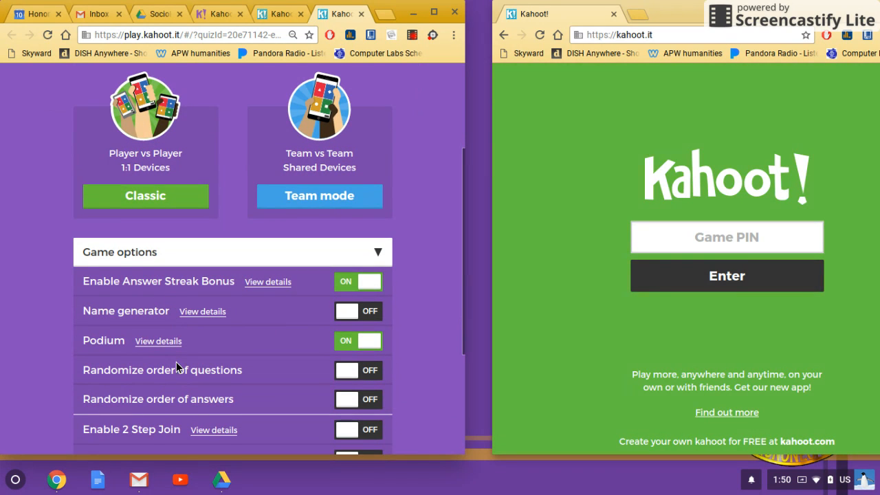
scroll(199, 357, "down", 2)
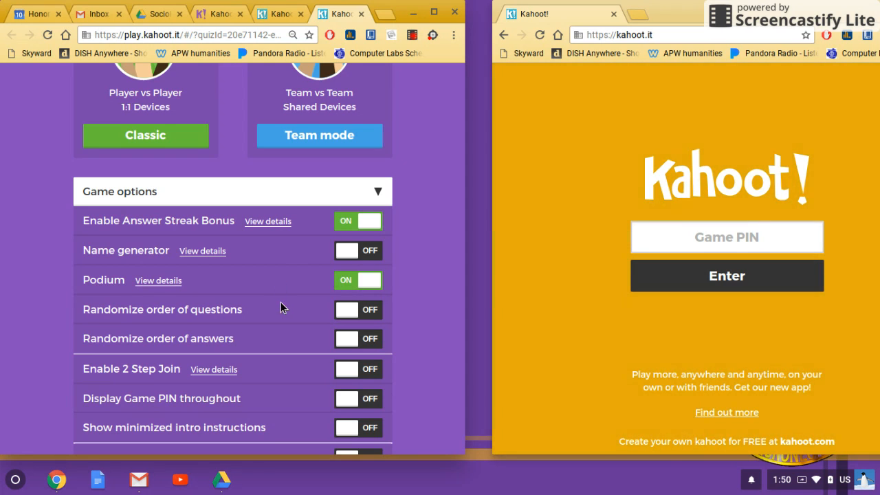
scroll(279, 306, "up", 2)
left_click(145, 196)
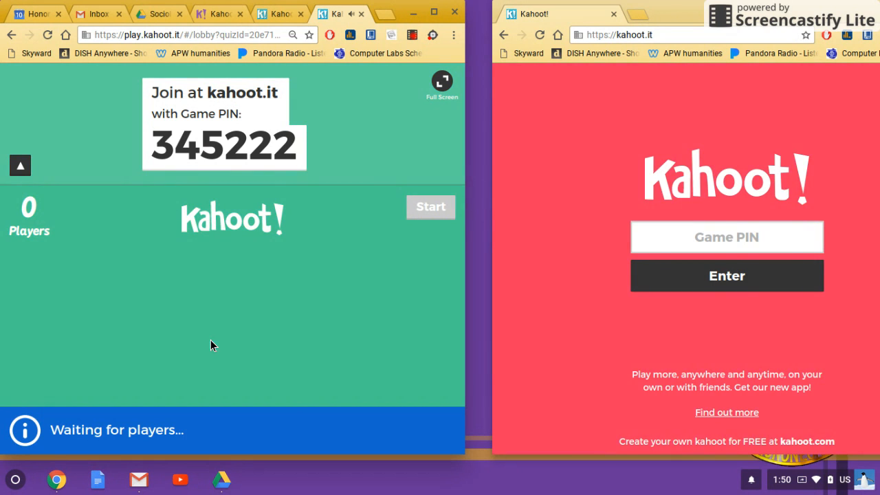
Mute the sound and join the game on kahoot.it with the game PIN and a nickname
key("XF86AudioMute")
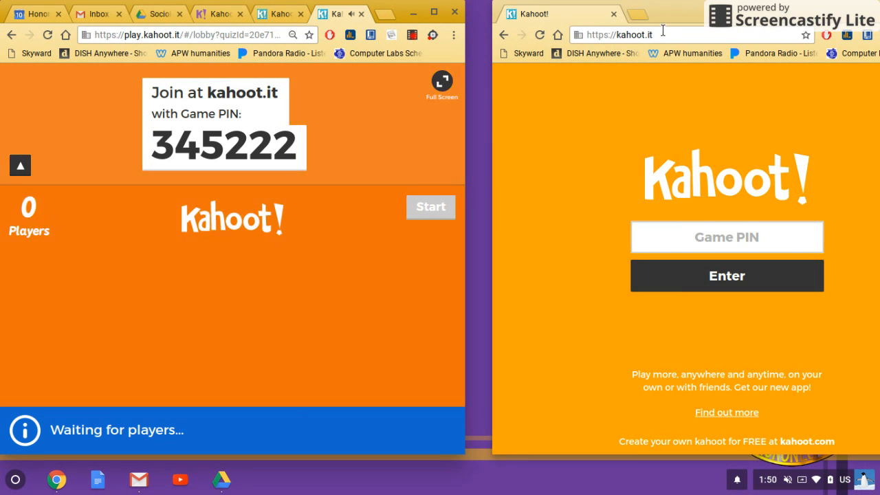
left_click(653, 35)
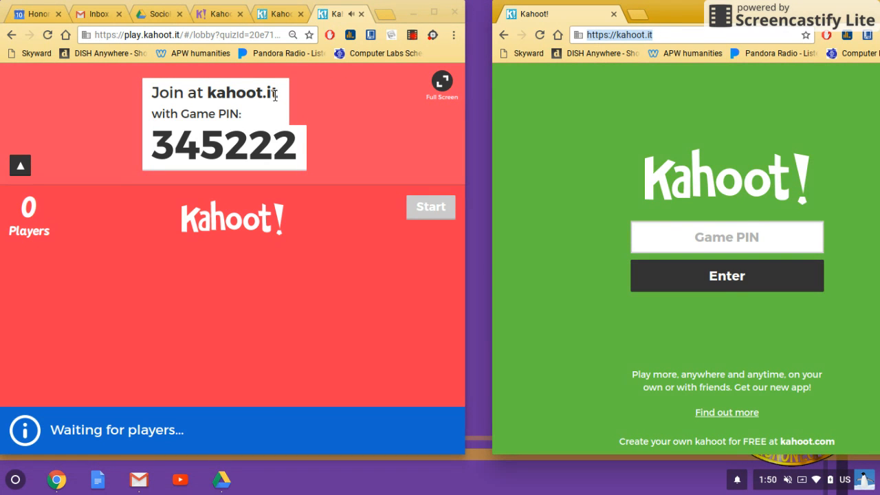
left_click(685, 239)
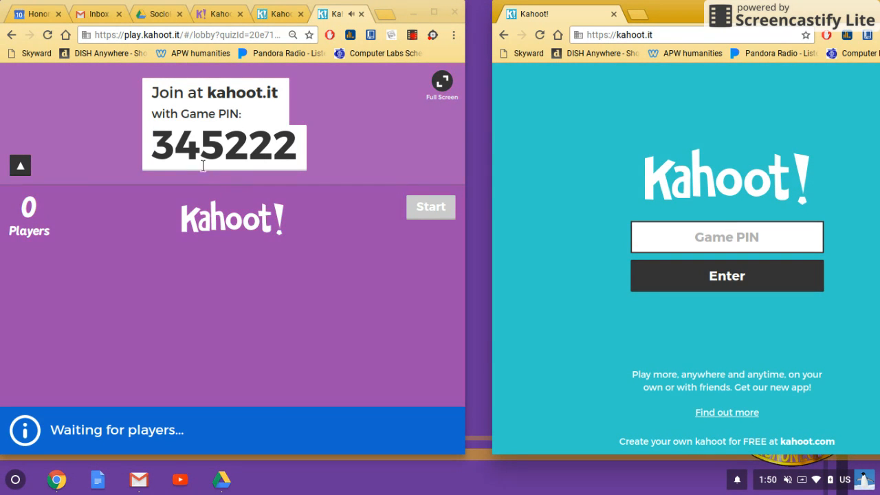
type("345222")
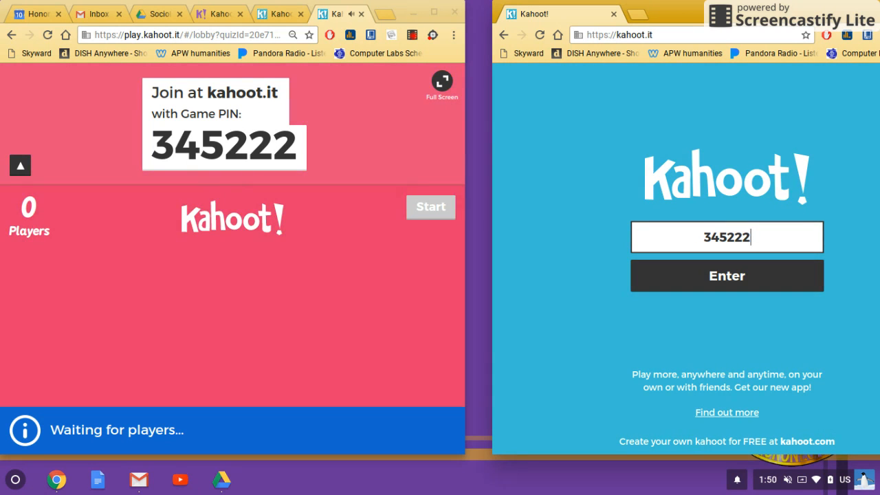
left_click(726, 270)
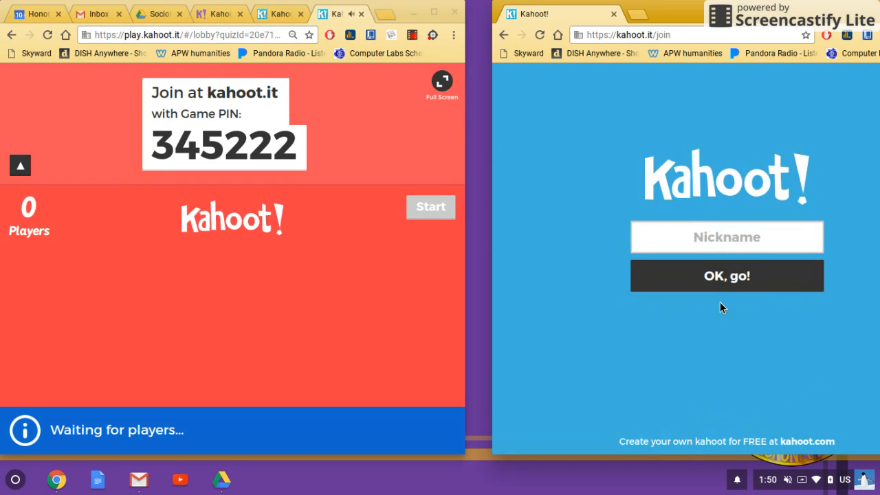
left_click(726, 238)
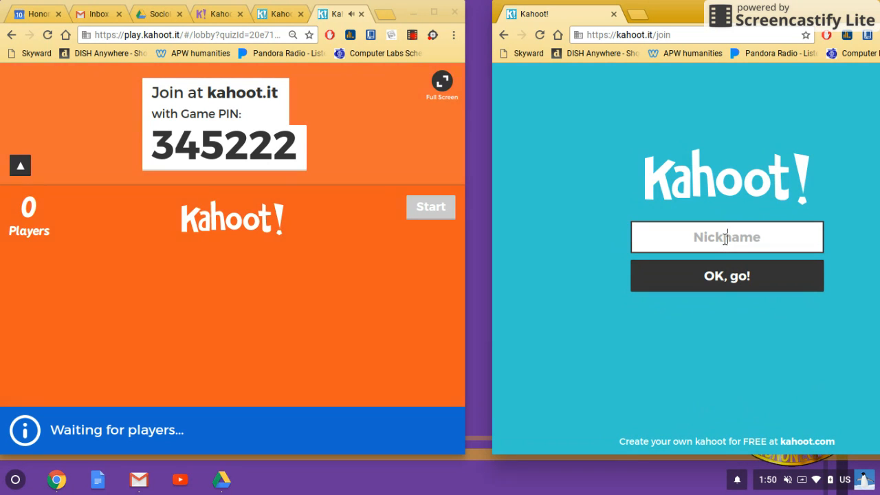
type("mrs bond")
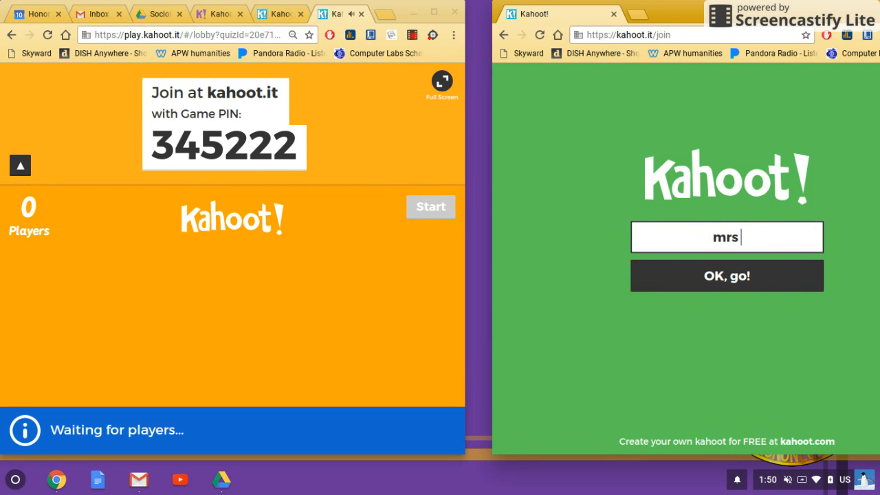
left_click(728, 276)
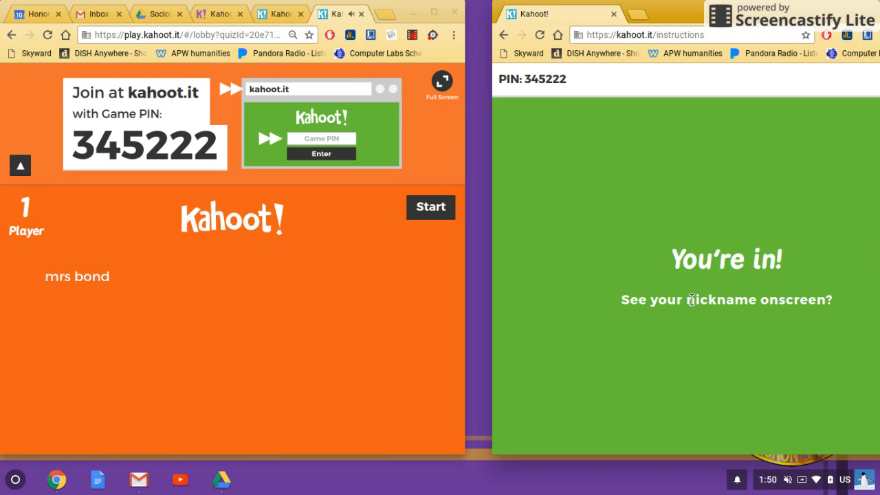
Start the game, answer question 1 with the blue diamond, and show the 779-point scoreboard
left_click(425, 209)
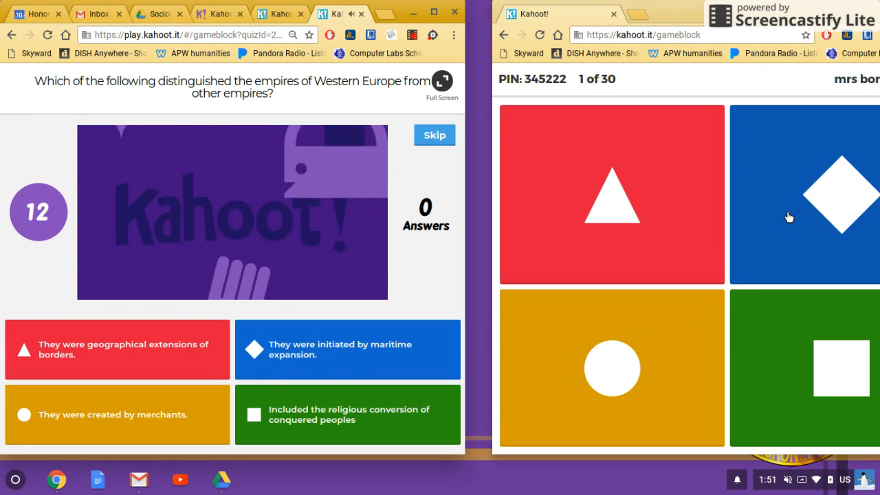
left_click(787, 217)
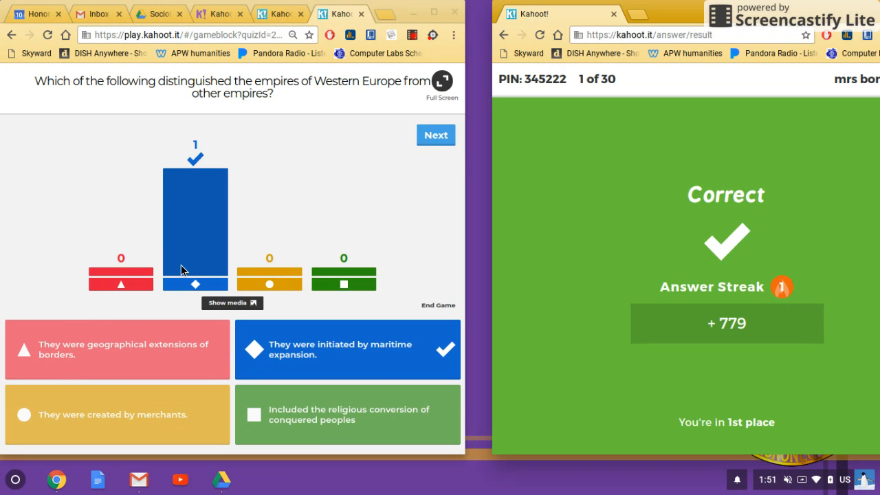
left_click(440, 143)
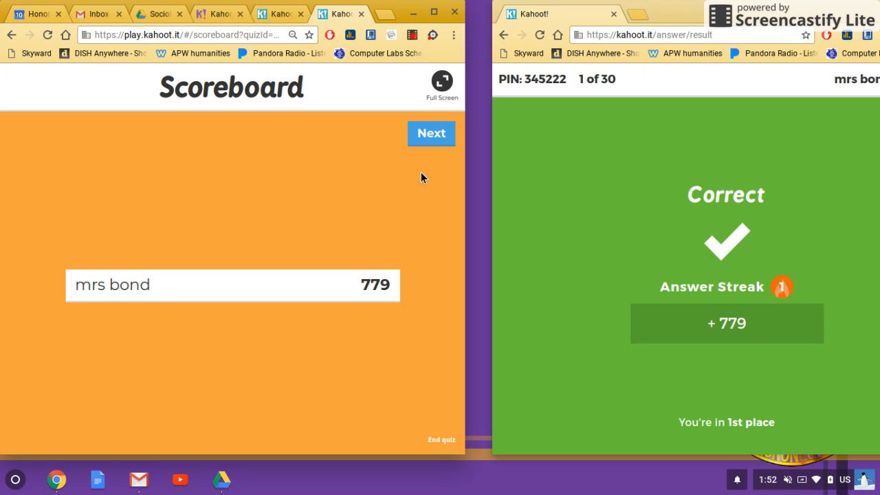
Answer question 2 with the yellow circle missionaries choice and show the scoreboard at 779
left_click(432, 135)
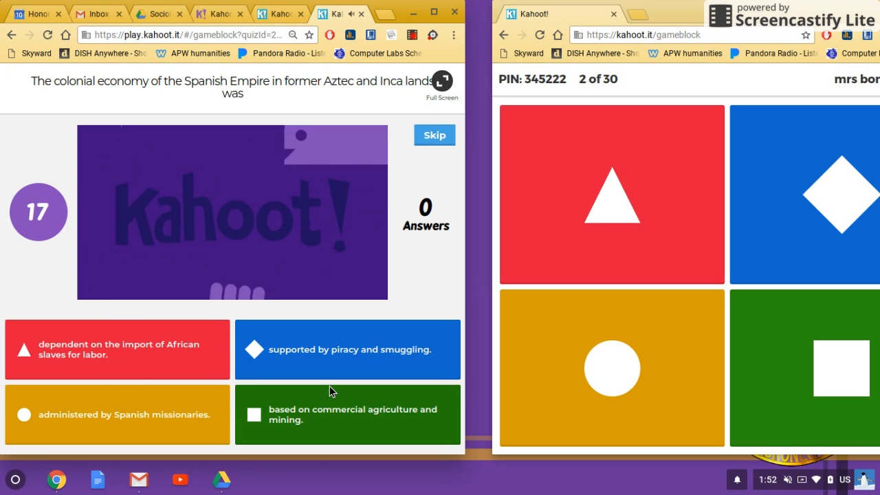
left_click(638, 392)
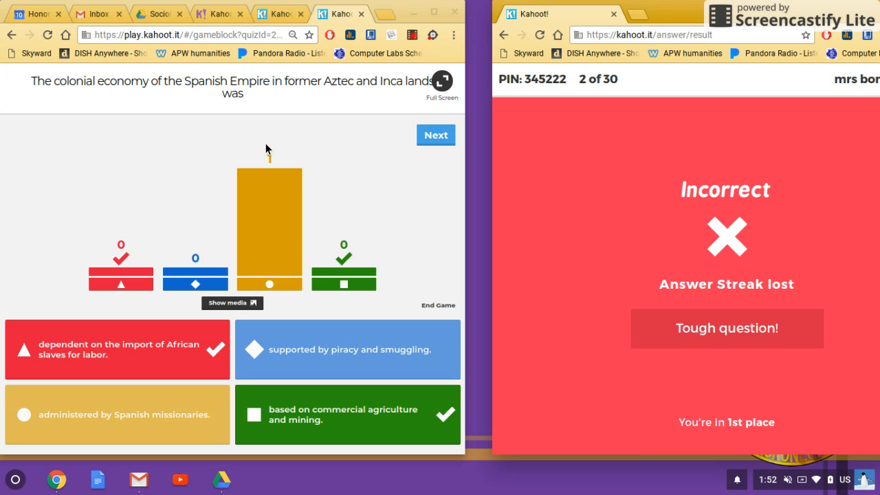
left_click(422, 134)
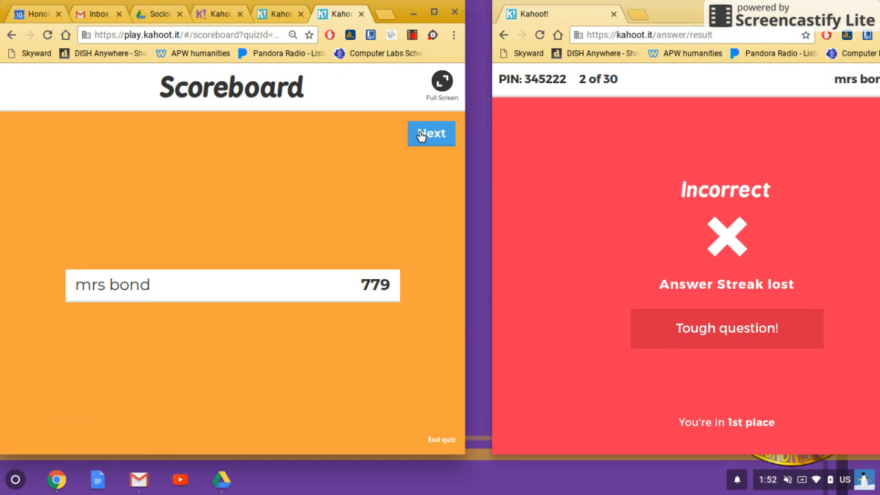